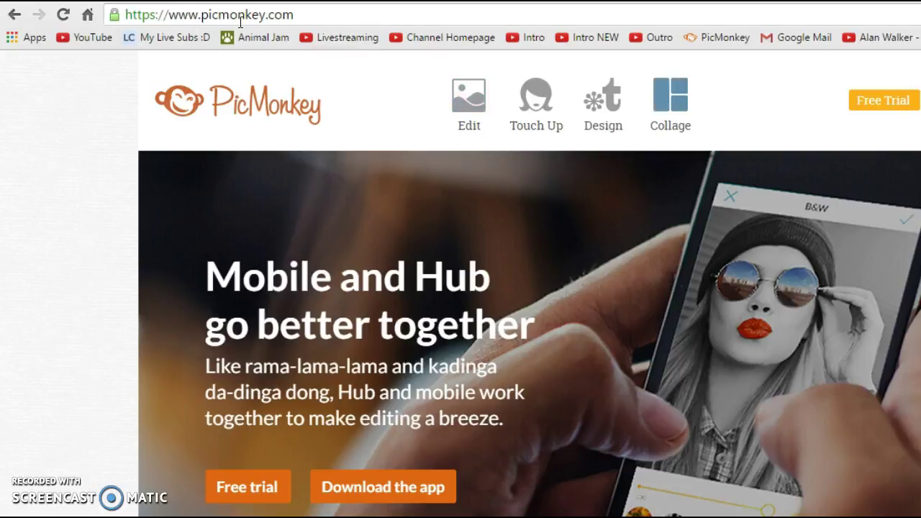
Create a new blank white square canvas from PicMonkey's Design options
{"action": "left_click", "coordinate": [602, 101]}
{"action": "left_click", "coordinate": [536, 100]}
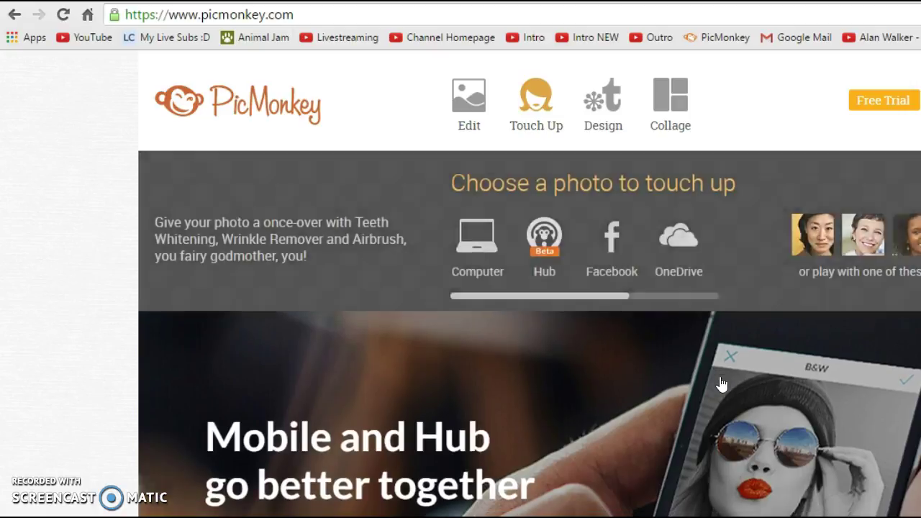
{"action": "left_click", "coordinate": [722, 385]}
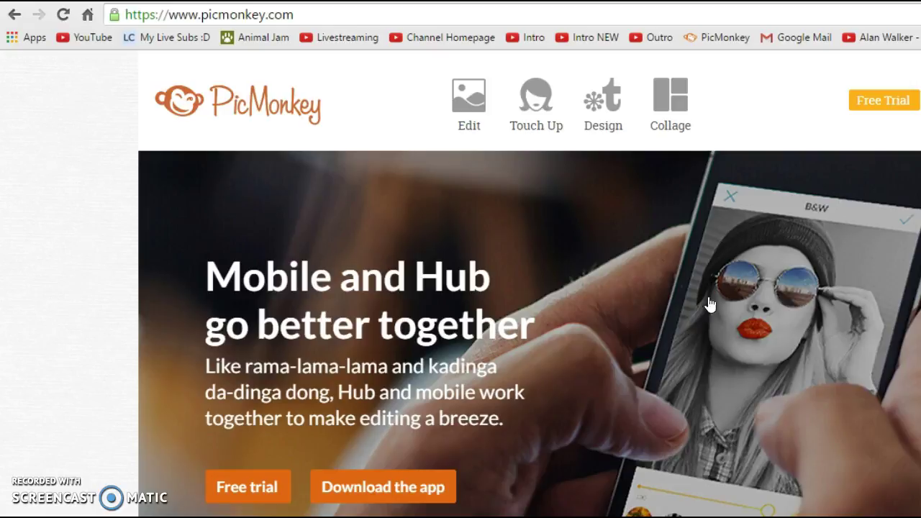
{"action": "left_click", "coordinate": [602, 97]}
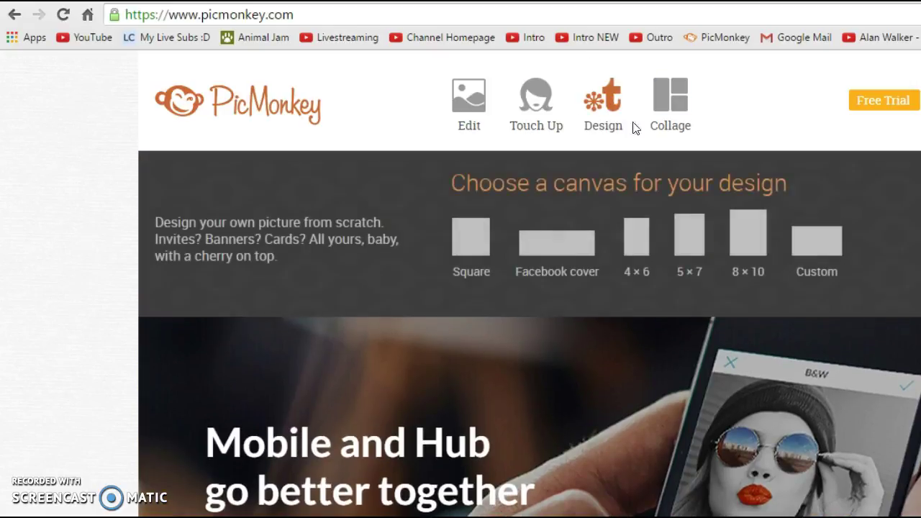
{"action": "left_click", "coordinate": [608, 114]}
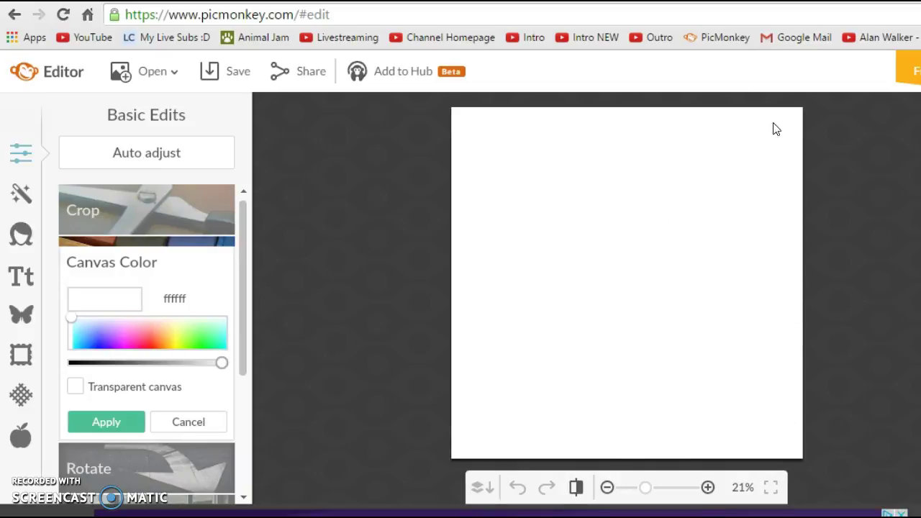
Search the web for 'thumbnail template' in a new tab
{"action": "key", "text": "ctrl+t"}
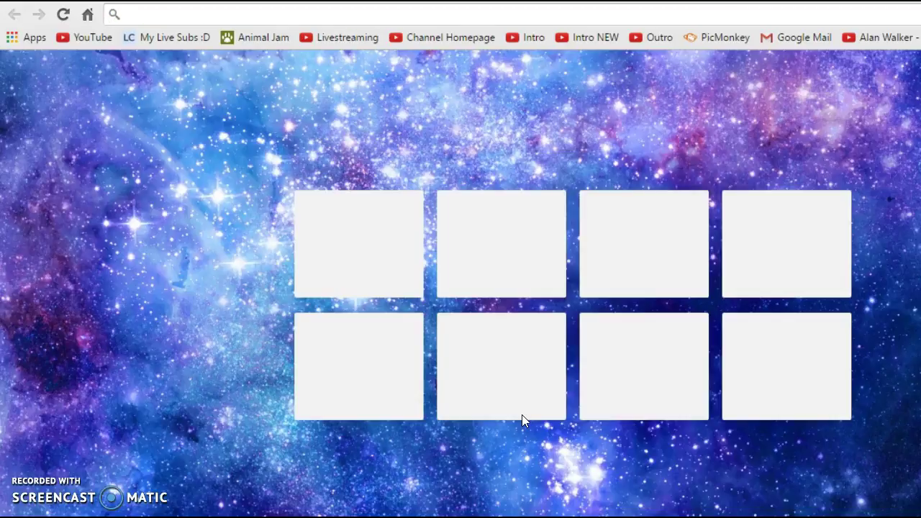
{"action": "type", "text": "thumbna"}
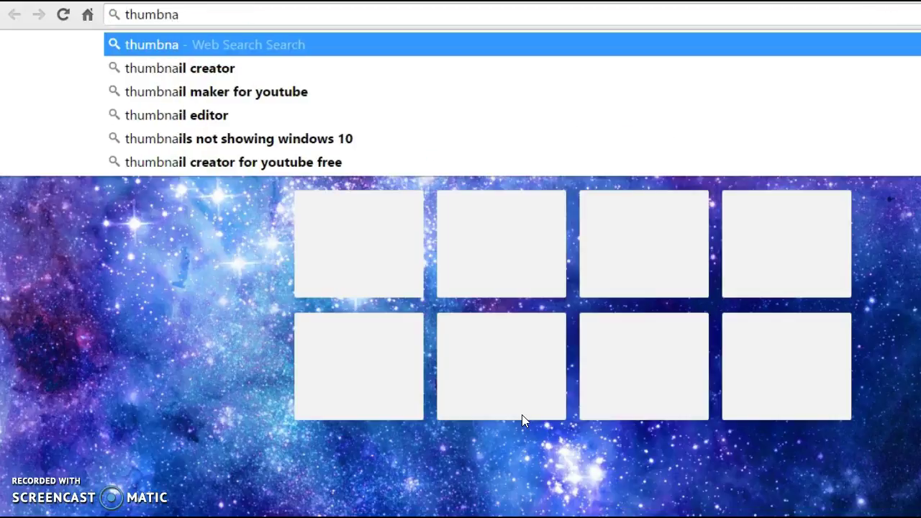
{"action": "type", "text": "il"}
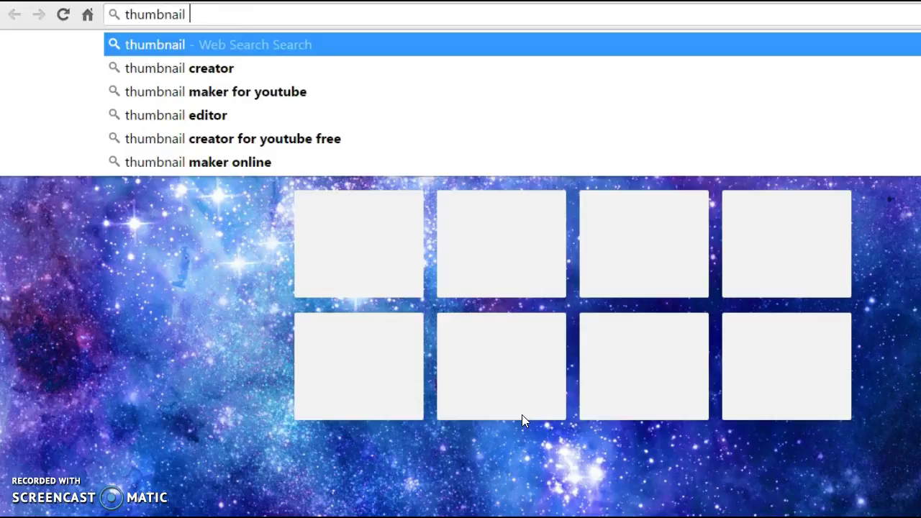
{"action": "type", "text": " template"}
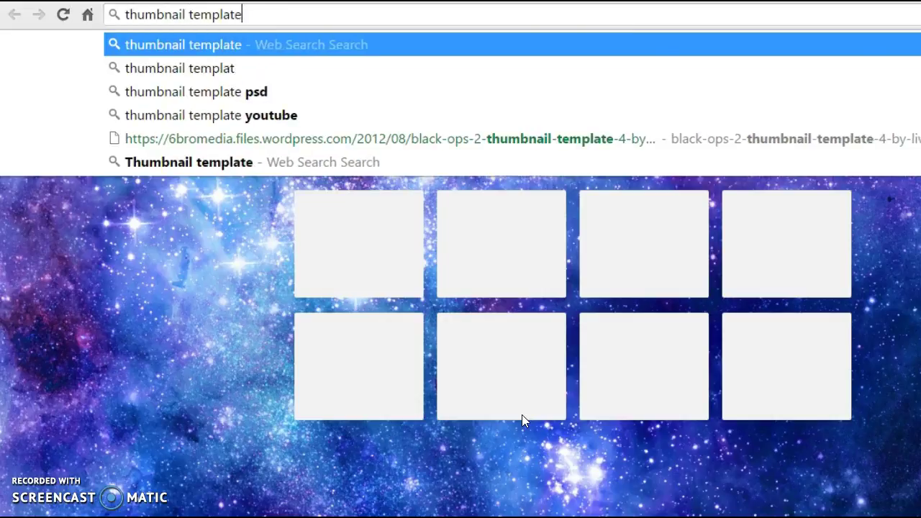
{"action": "key", "text": "Return"}
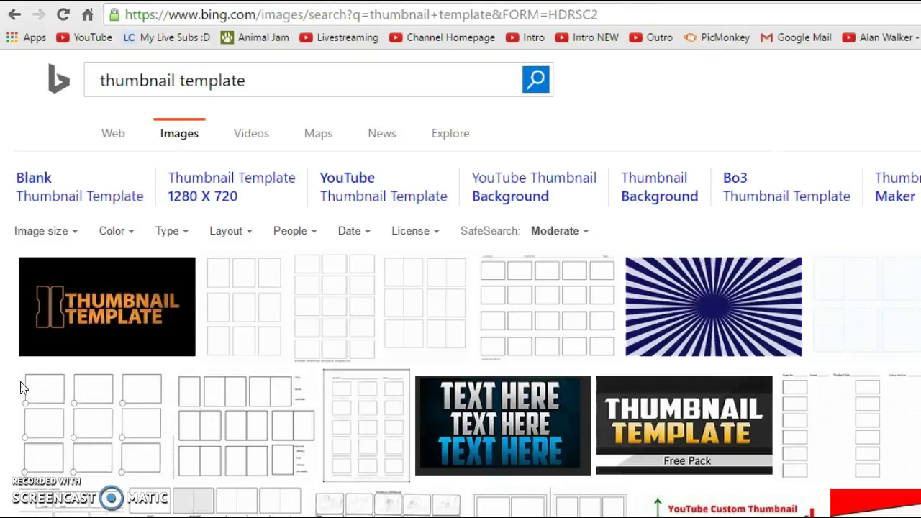
View the orange THUMBNAIL TEMPLATE image full size in Bing Images and check its save options
{"action": "mouse_move", "coordinate": [54, 303]}
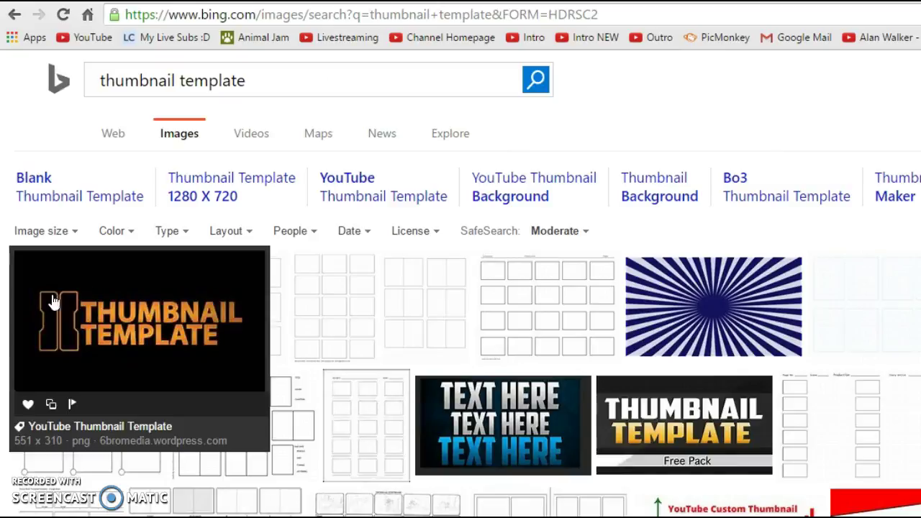
{"action": "left_click", "coordinate": [99, 312]}
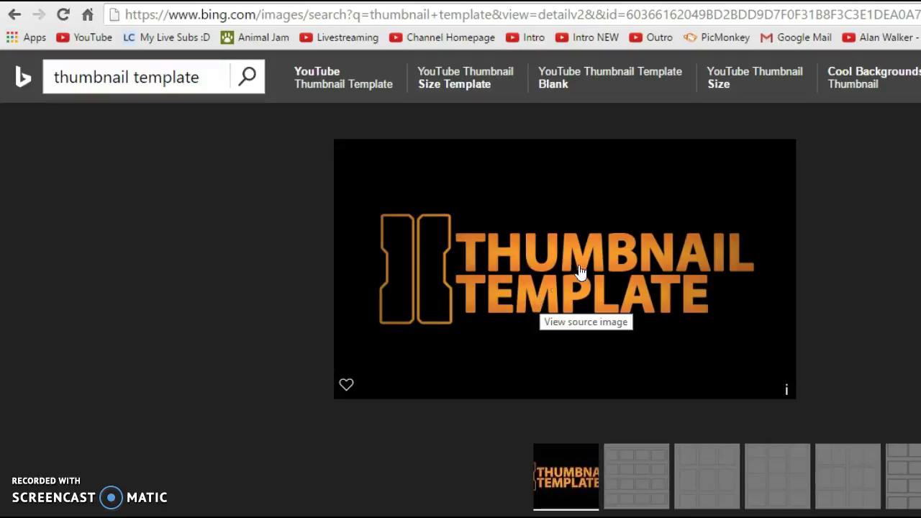
{"action": "right_click", "coordinate": [502, 274]}
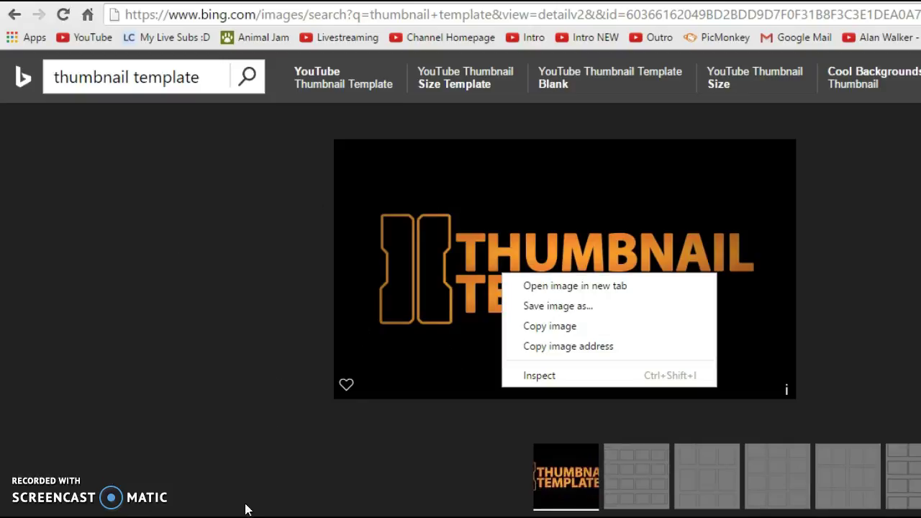
{"action": "left_click", "coordinate": [242, 267]}
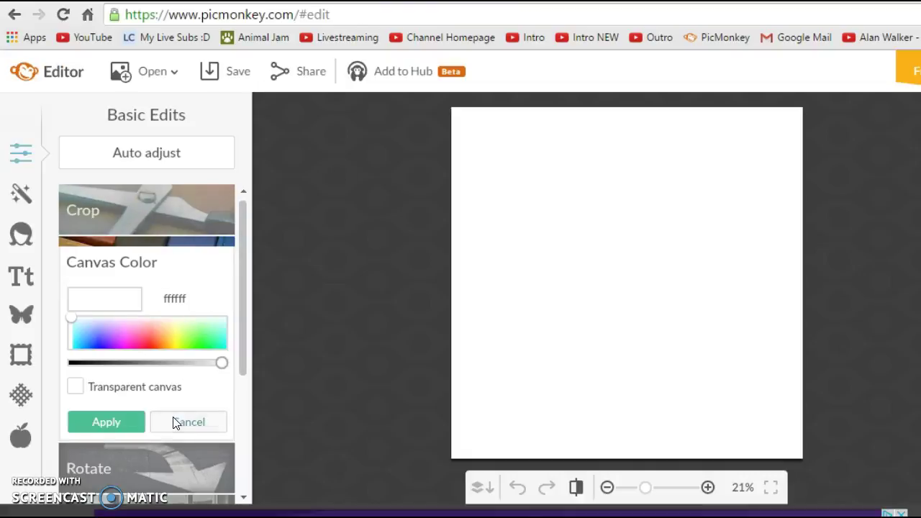
Discard the canvas colour change and open an image from My computer, browsing to the Commissions folder
{"action": "left_click", "coordinate": [174, 422]}
{"action": "left_click", "coordinate": [149, 72]}
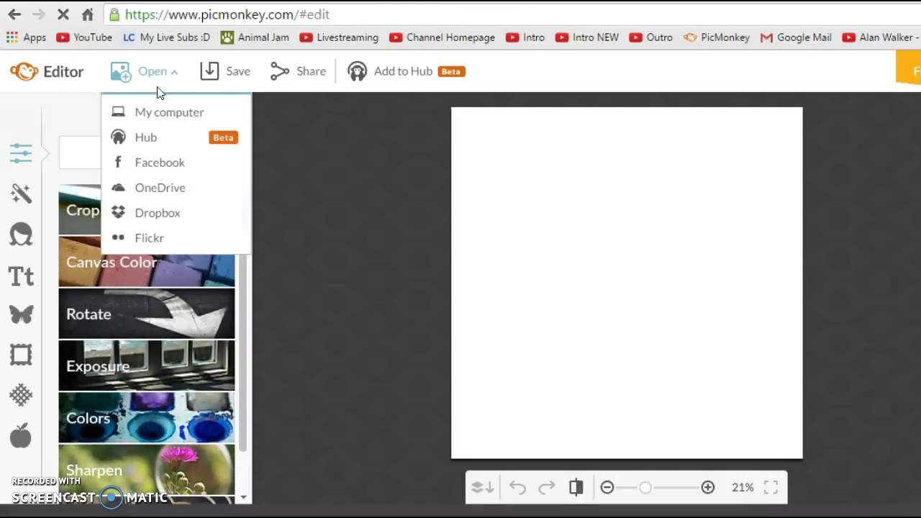
{"action": "left_click", "coordinate": [168, 117]}
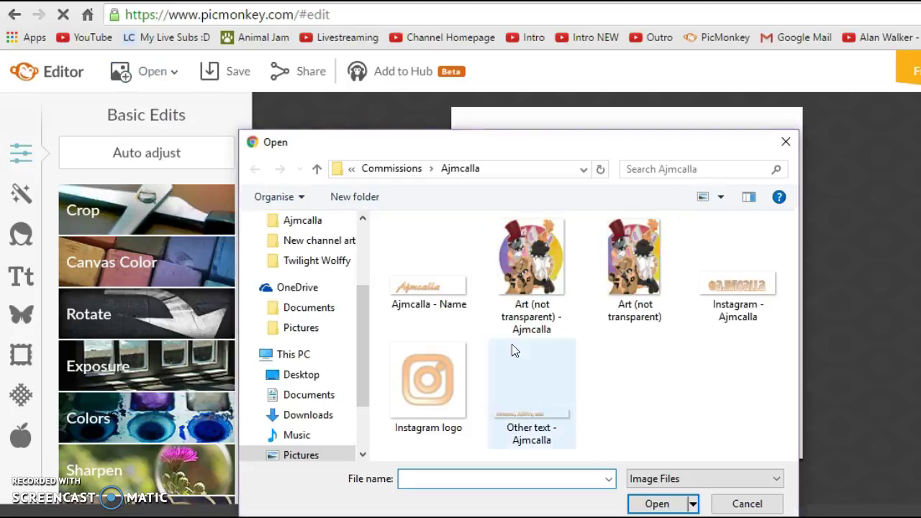
{"action": "left_click_drag", "start_coordinate": [490, 144], "coordinate": [382, 91]}
{"action": "left_click", "coordinate": [281, 111]}
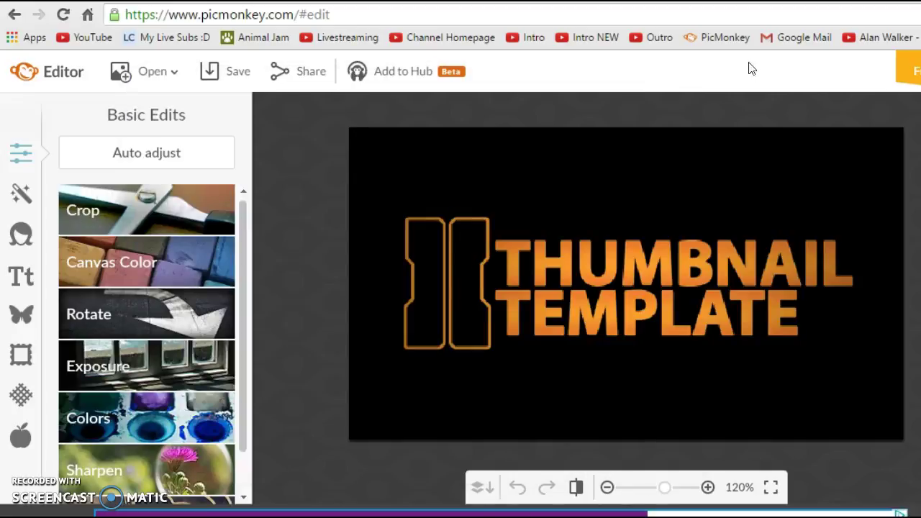
Set and apply purple ab3bff as the canvas colour
{"action": "left_click", "coordinate": [181, 272]}
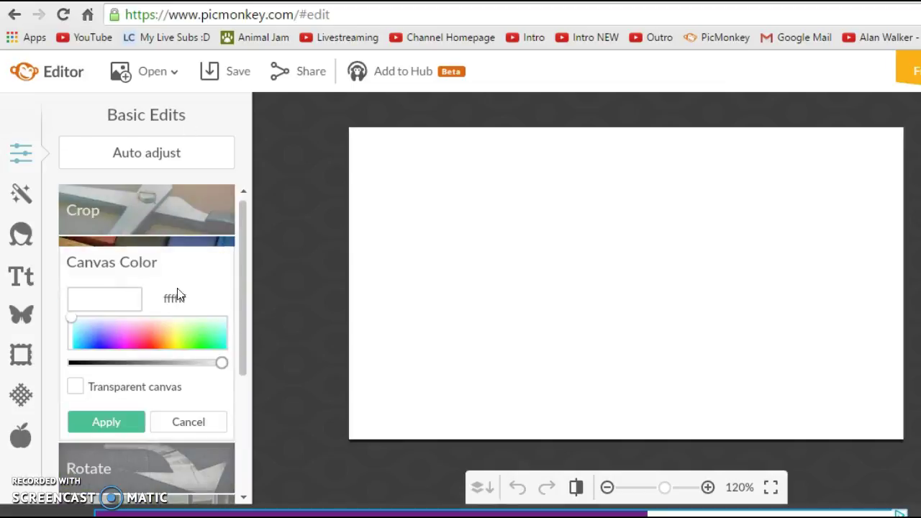
{"action": "left_click_drag", "start_coordinate": [133, 331], "coordinate": [114, 341]}
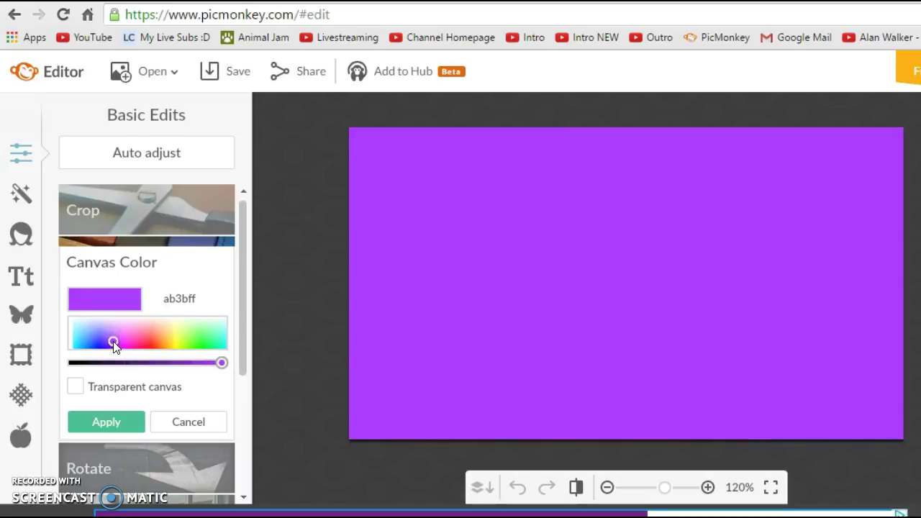
{"action": "left_click", "coordinate": [106, 421]}
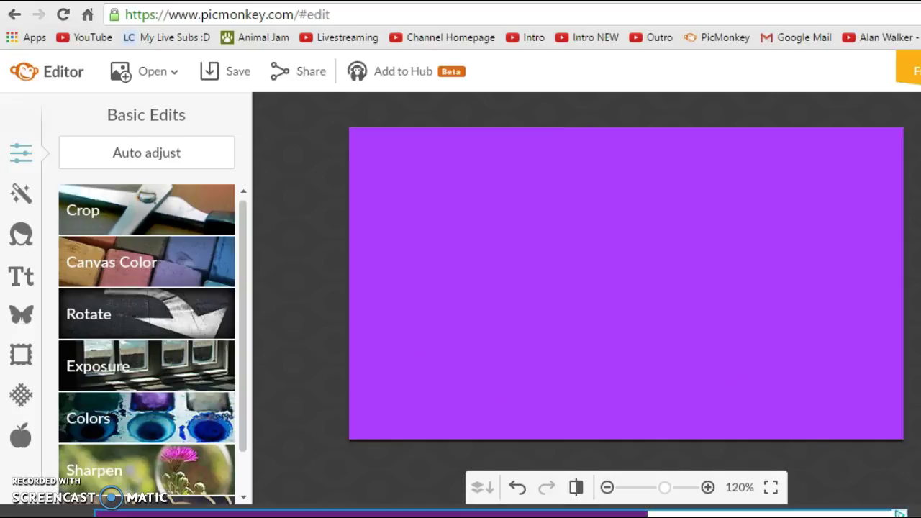
{"action": "left_click", "coordinate": [21, 195]}
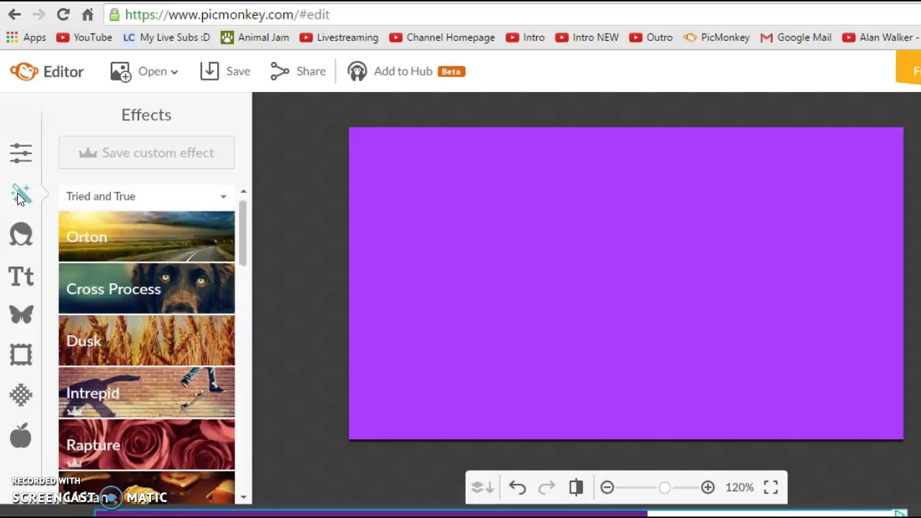
Set up the Draw brush in pink ff49ee with 0% hardness and a larger size
{"action": "scroll", "coordinate": [152, 334], "scroll_direction": "down", "scroll_amount": 5}
{"action": "scroll", "coordinate": [154, 319], "scroll_direction": "down", "scroll_amount": 15}
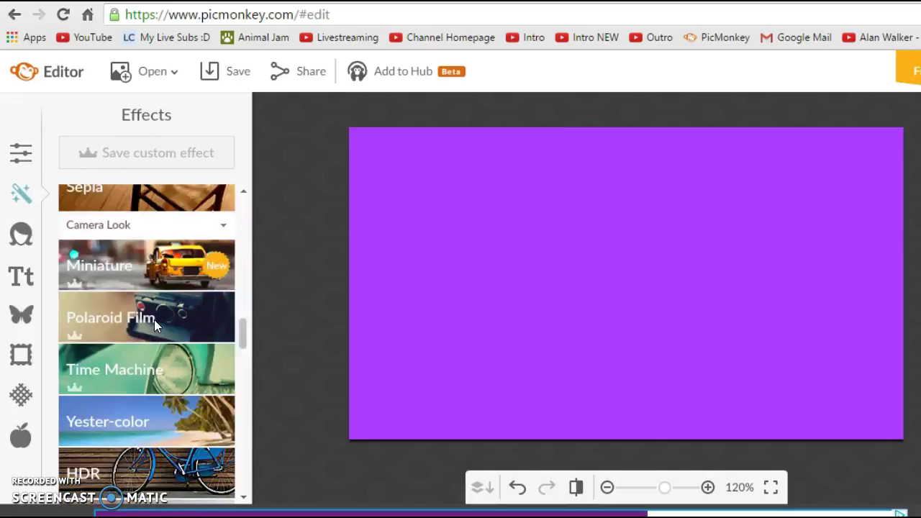
{"action": "scroll", "coordinate": [154, 320], "scroll_direction": "down", "scroll_amount": 6}
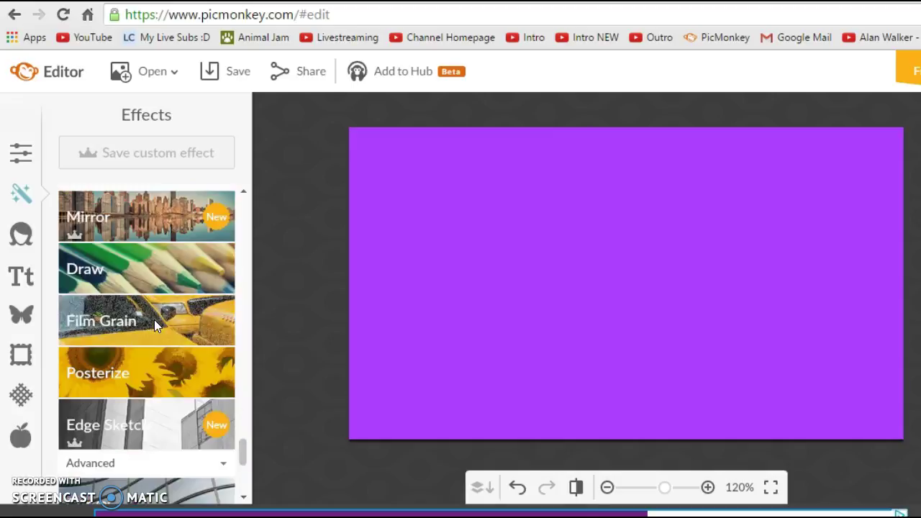
{"action": "scroll", "coordinate": [154, 319], "scroll_direction": "up", "scroll_amount": 3}
{"action": "scroll", "coordinate": [154, 306], "scroll_direction": "down", "scroll_amount": 2}
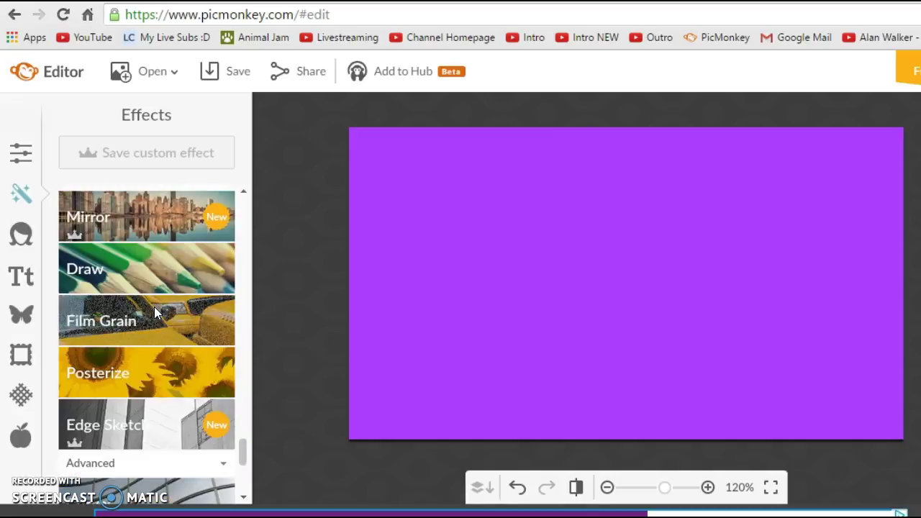
{"action": "left_click", "coordinate": [164, 264]}
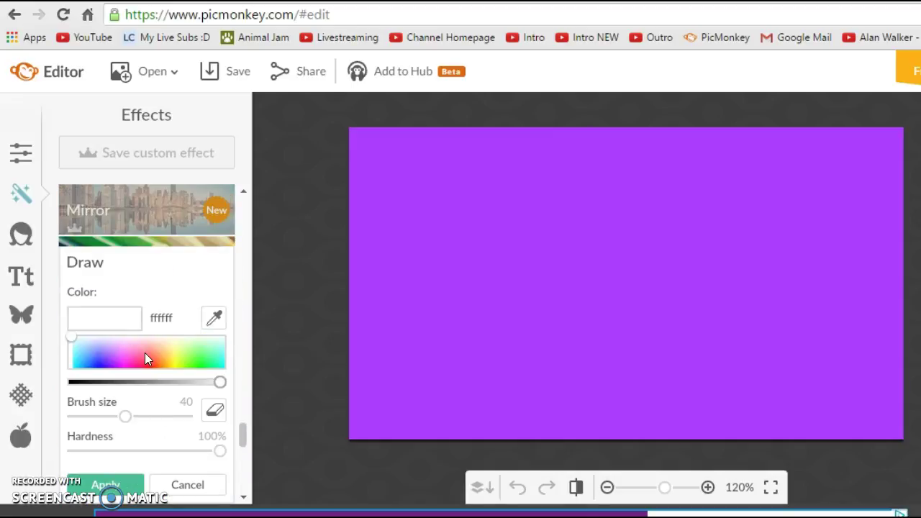
{"action": "left_click", "coordinate": [126, 360]}
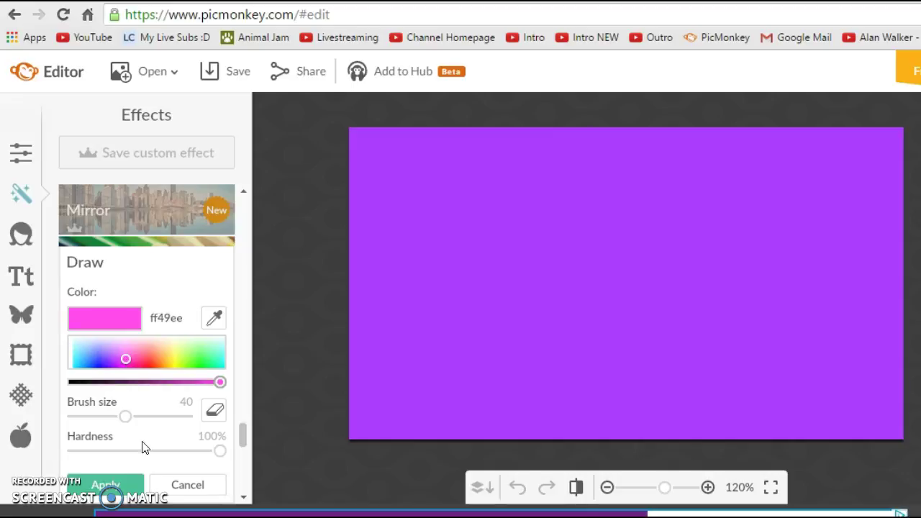
{"action": "left_click_drag", "start_coordinate": [128, 421], "coordinate": [186, 416]}
{"action": "left_click_drag", "start_coordinate": [220, 451], "coordinate": [69, 451]}
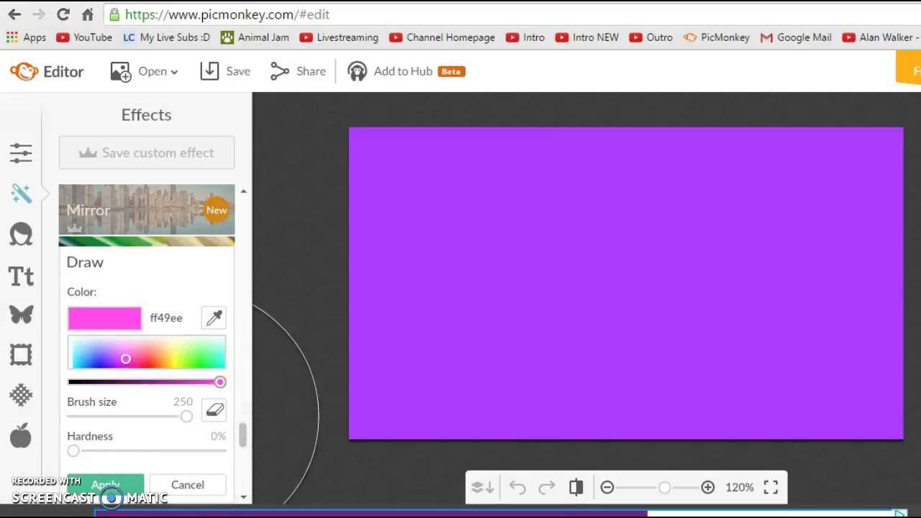
Paint diagonal pink strokes across the canvas, redoing them after an undo, and apply
{"action": "mouse_move", "coordinate": [389, 140]}
{"action": "left_mouse_down"}
{"action": "mouse_move", "coordinate": [278, 240]}
{"action": "mouse_move", "coordinate": [592, 298]}
{"action": "mouse_move", "coordinate": [468, 359]}
{"action": "mouse_move", "coordinate": [864, 157]}
{"action": "mouse_move", "coordinate": [705, 432]}
{"action": "mouse_move", "coordinate": [806, 389]}
{"action": "mouse_move", "coordinate": [899, 417]}
{"action": "left_mouse_up"}
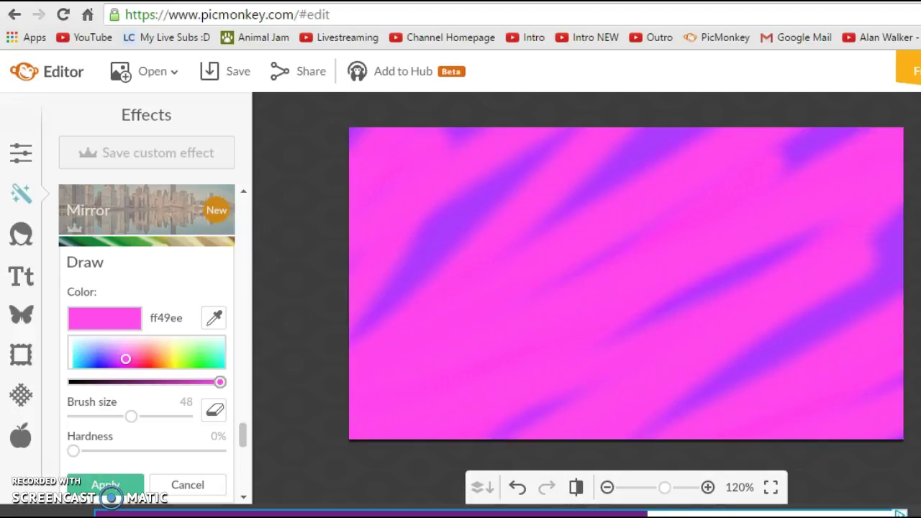
{"action": "left_click", "coordinate": [517, 487]}
{"action": "mouse_move", "coordinate": [446, 134]}
{"action": "left_mouse_down"}
{"action": "mouse_move", "coordinate": [277, 232]}
{"action": "mouse_move", "coordinate": [506, 372]}
{"action": "mouse_move", "coordinate": [899, 403]}
{"action": "left_mouse_up"}
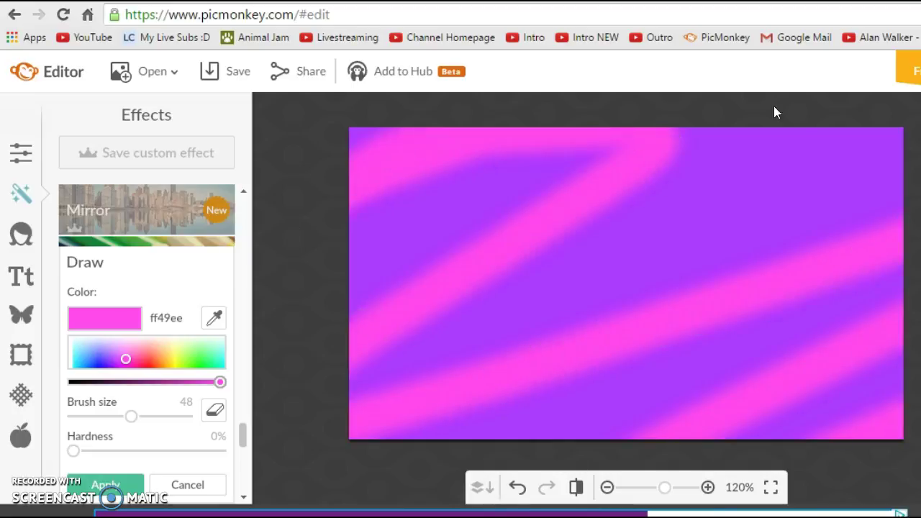
{"action": "left_click_drag", "start_coordinate": [892, 137], "coordinate": [381, 317]}
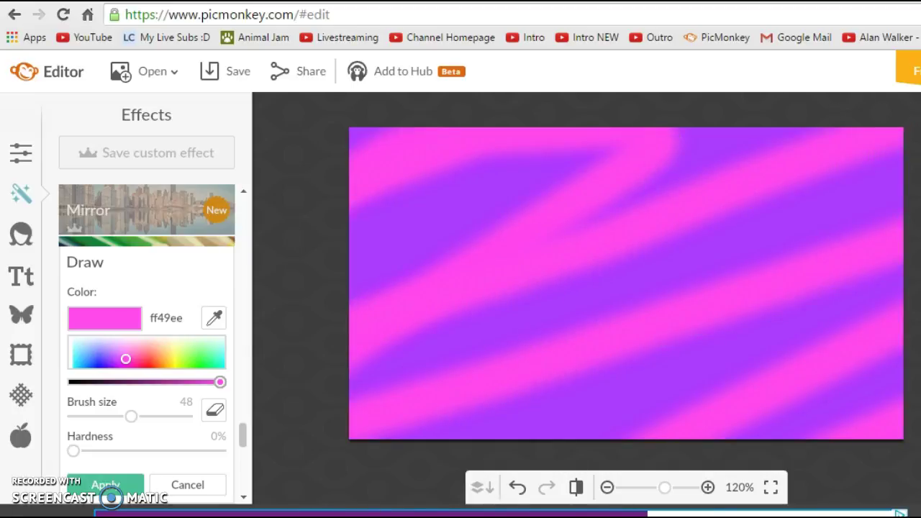
{"action": "left_click_drag", "start_coordinate": [645, 133], "coordinate": [727, 109]}
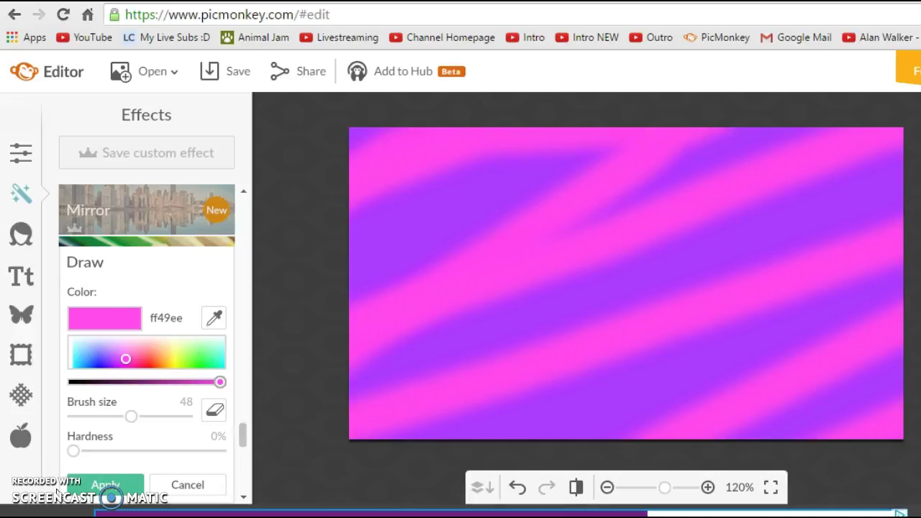
{"action": "left_click", "coordinate": [89, 487]}
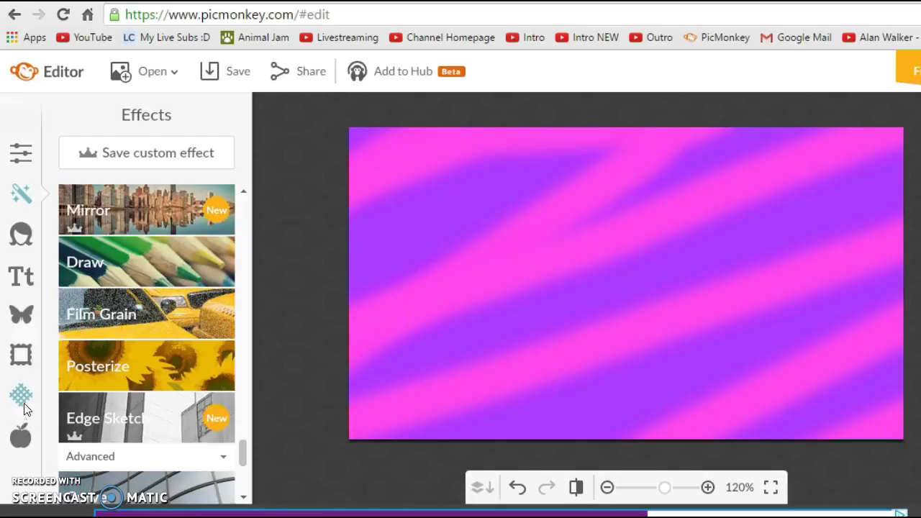
Preview and cancel the Light Trails texture, then preview the first Space texture
{"action": "left_click", "coordinate": [22, 401]}
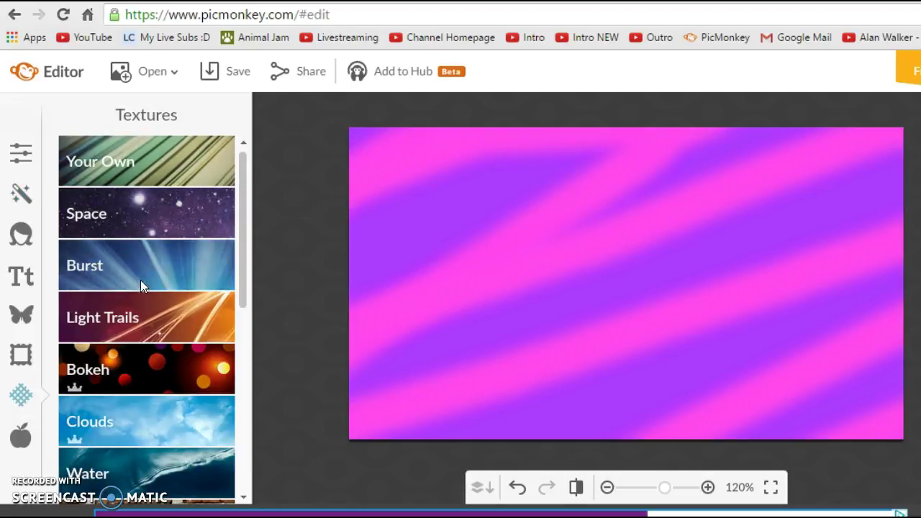
{"action": "scroll", "coordinate": [146, 276], "scroll_direction": "down", "scroll_amount": 2}
{"action": "scroll", "coordinate": [146, 271], "scroll_direction": "down", "scroll_amount": 4}
{"action": "scroll", "coordinate": [147, 271], "scroll_direction": "up", "scroll_amount": 5}
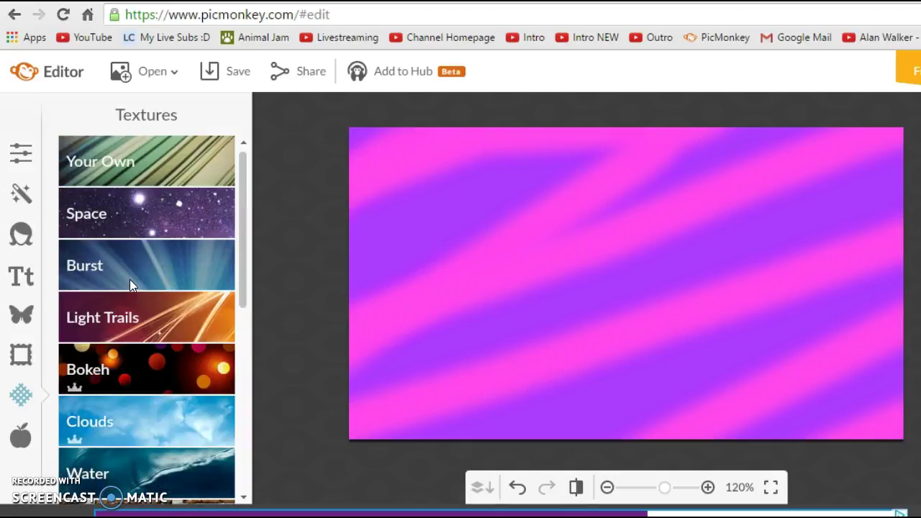
{"action": "left_click", "coordinate": [149, 316]}
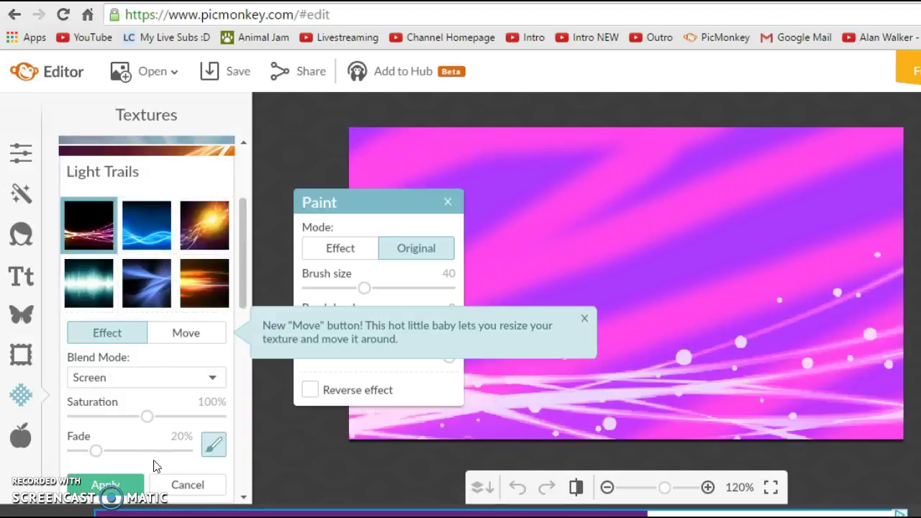
{"action": "left_click", "coordinate": [187, 484]}
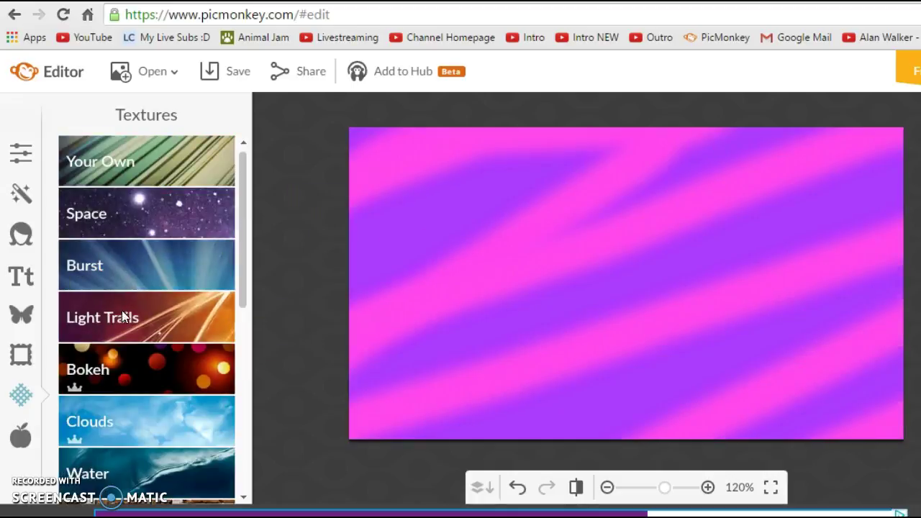
{"action": "left_click", "coordinate": [153, 219]}
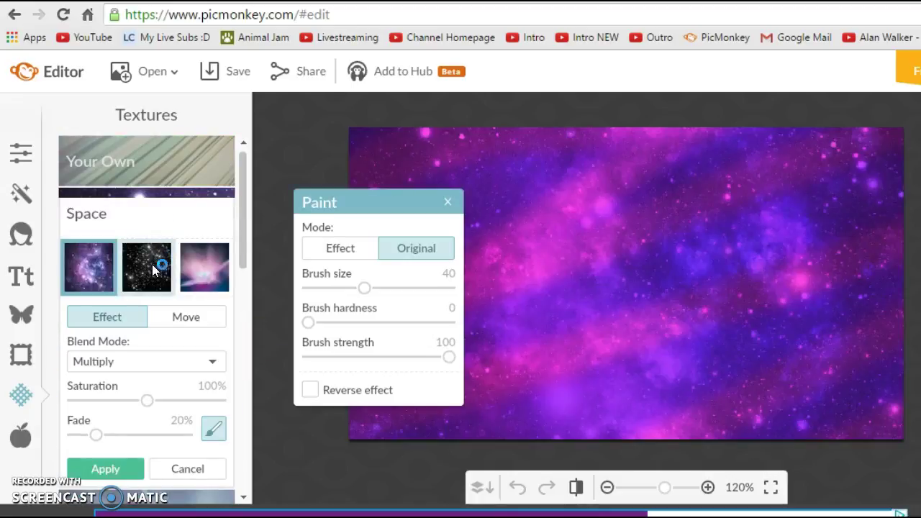
Apply the Space texture with its fade set to 0%
{"action": "left_click", "coordinate": [446, 200]}
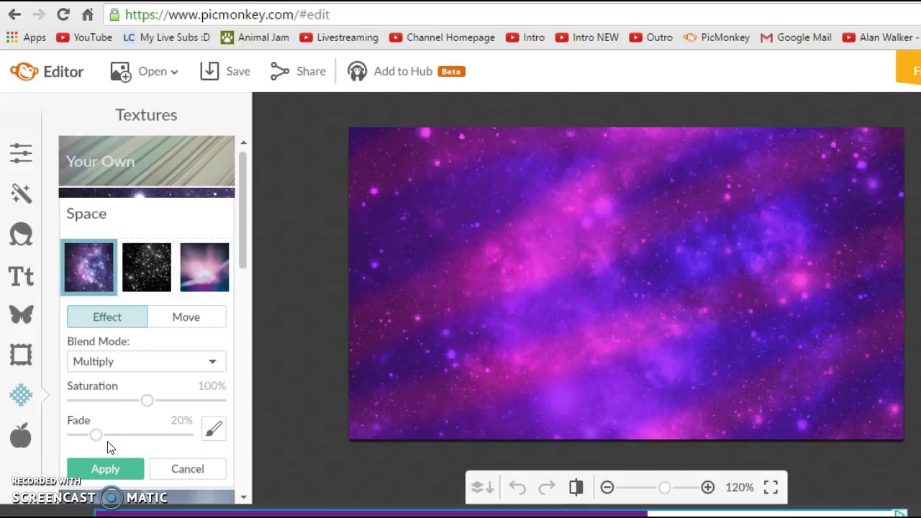
{"action": "left_click_drag", "start_coordinate": [94, 435], "coordinate": [23, 436]}
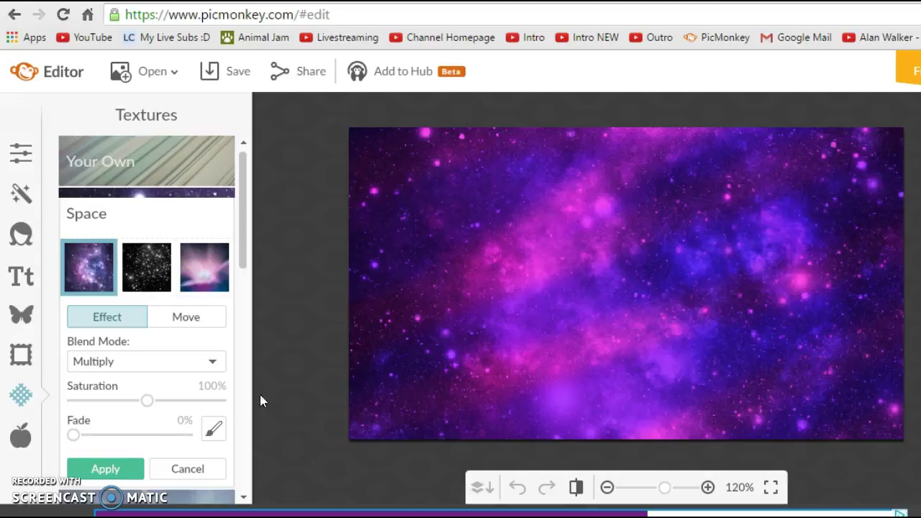
{"action": "left_click", "coordinate": [119, 466]}
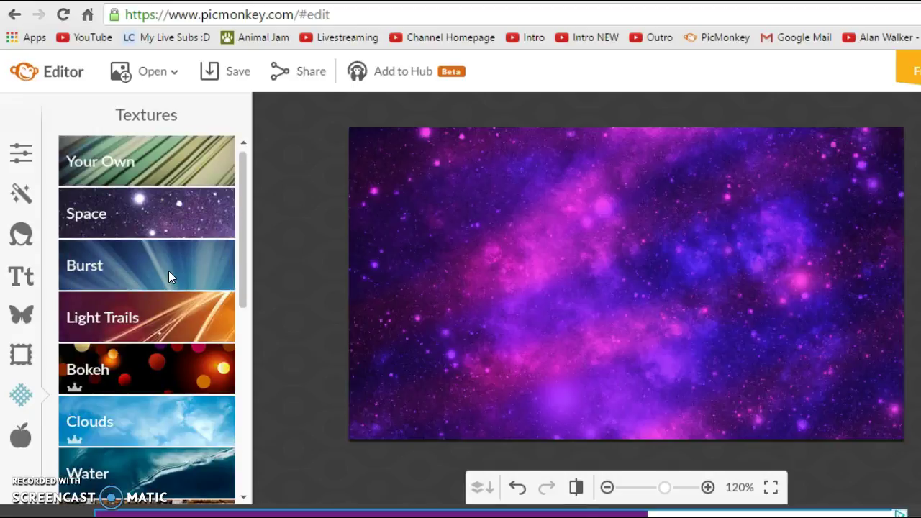
Discard a Burst preview, then apply the red-streak Light Trails texture at 67% fade
{"action": "left_click", "coordinate": [169, 272]}
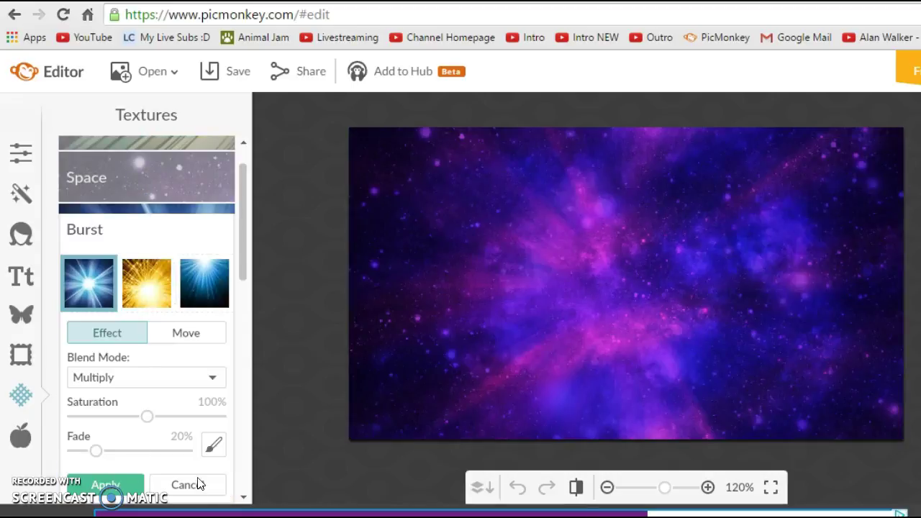
{"action": "left_click", "coordinate": [200, 489]}
{"action": "left_click", "coordinate": [172, 278]}
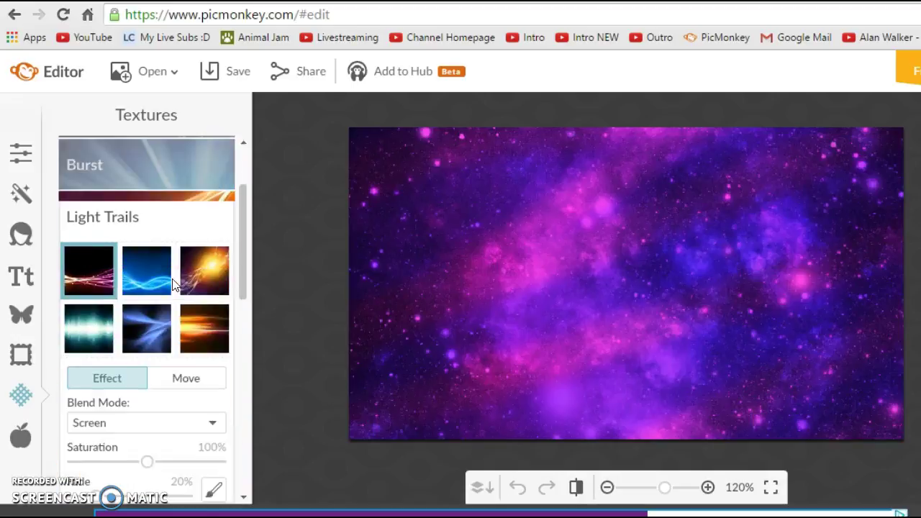
{"action": "left_click", "coordinate": [202, 273]}
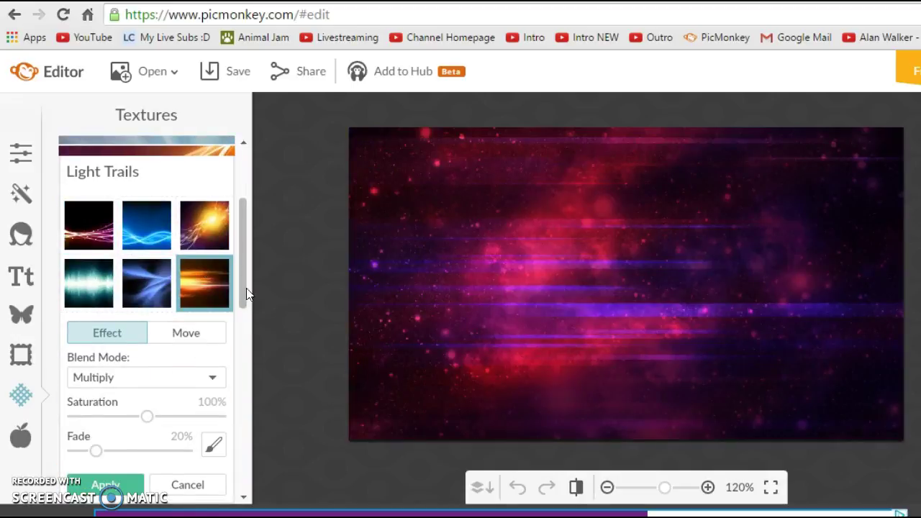
{"action": "left_click_drag", "start_coordinate": [96, 451], "coordinate": [148, 451]}
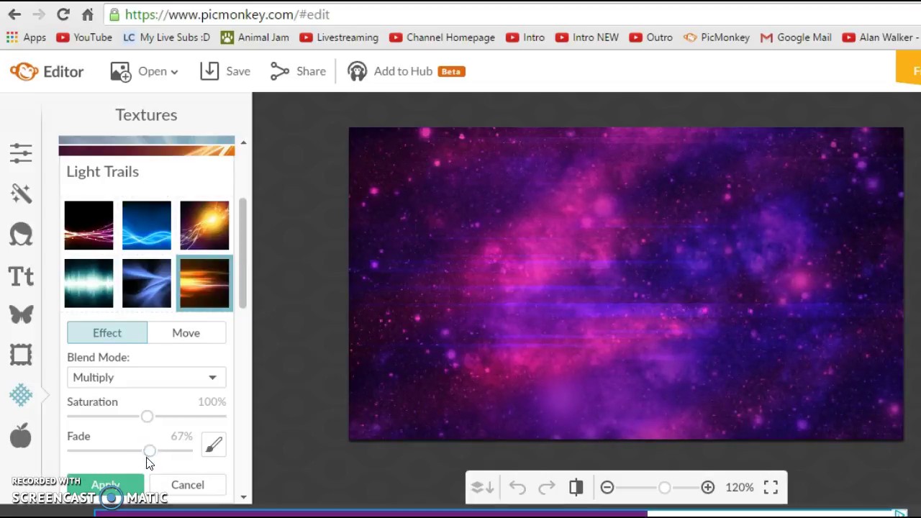
{"action": "left_click", "coordinate": [102, 278]}
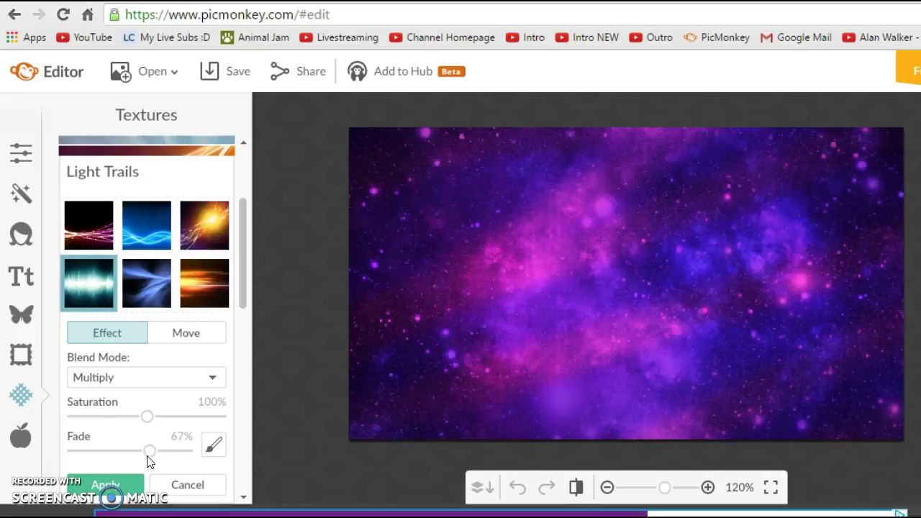
{"action": "left_click_drag", "start_coordinate": [149, 450], "coordinate": [73, 451]}
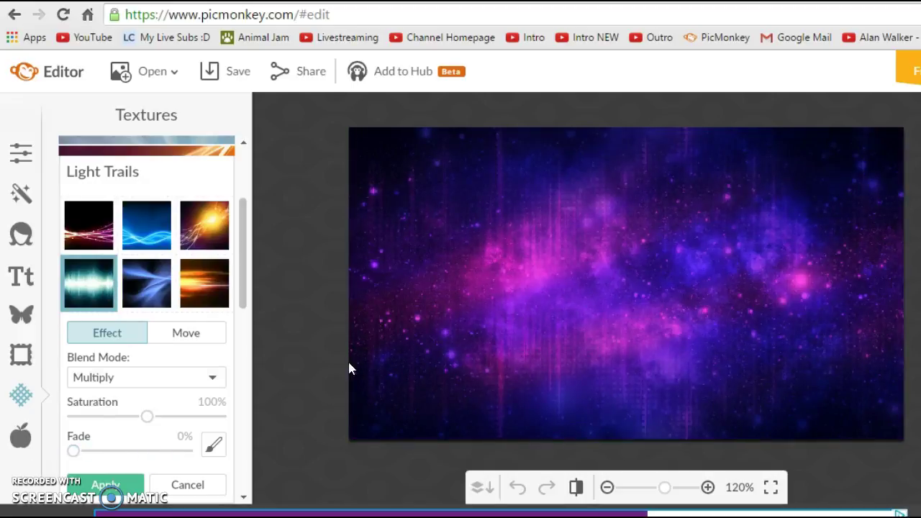
{"action": "left_click", "coordinate": [198, 289]}
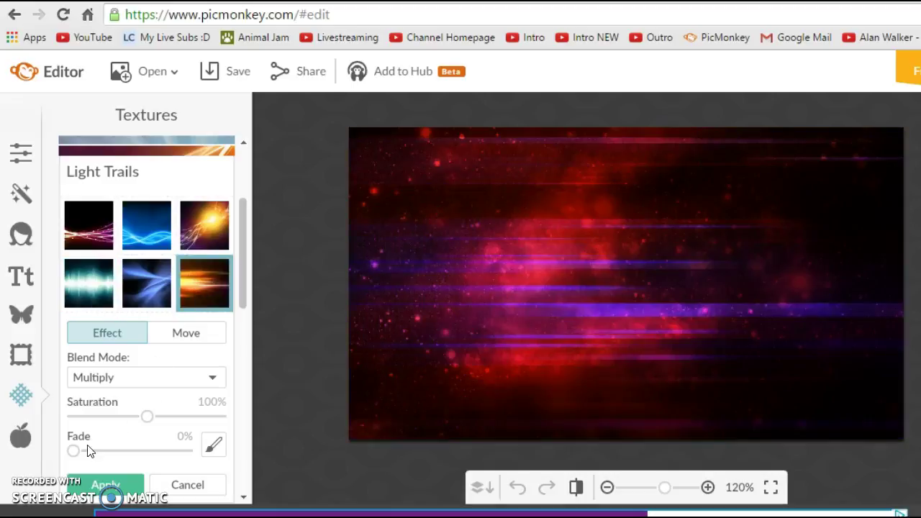
{"action": "left_click_drag", "start_coordinate": [74, 450], "coordinate": [151, 464]}
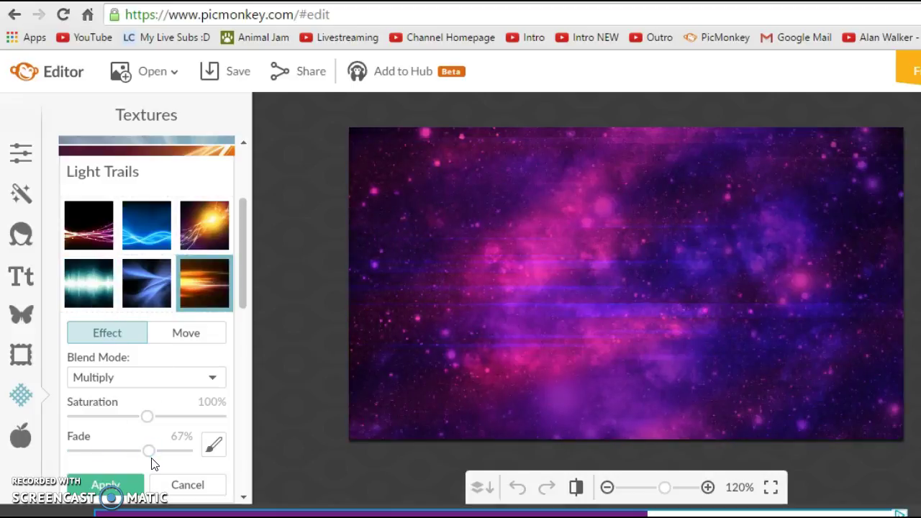
{"action": "left_click", "coordinate": [108, 484]}
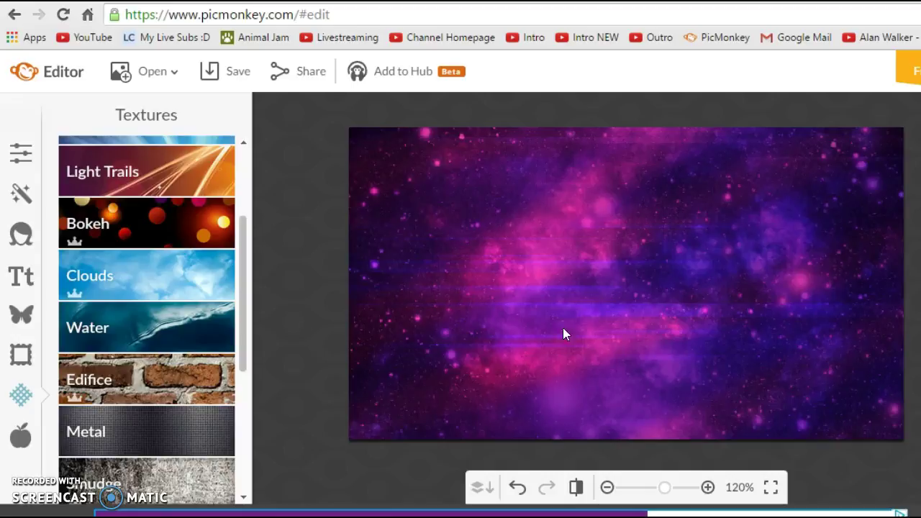